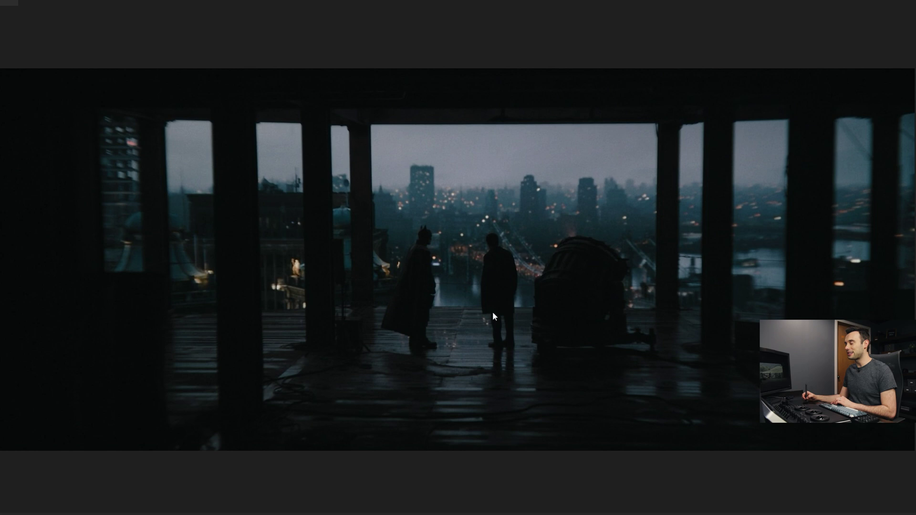
Step: Step through the reference film stills to examine their edge blur and depth of field
key(Down)
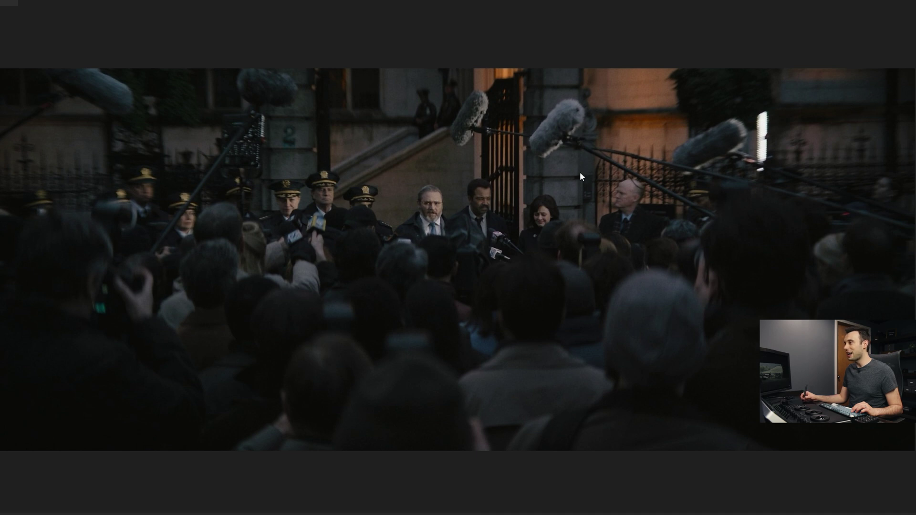
key(Down)
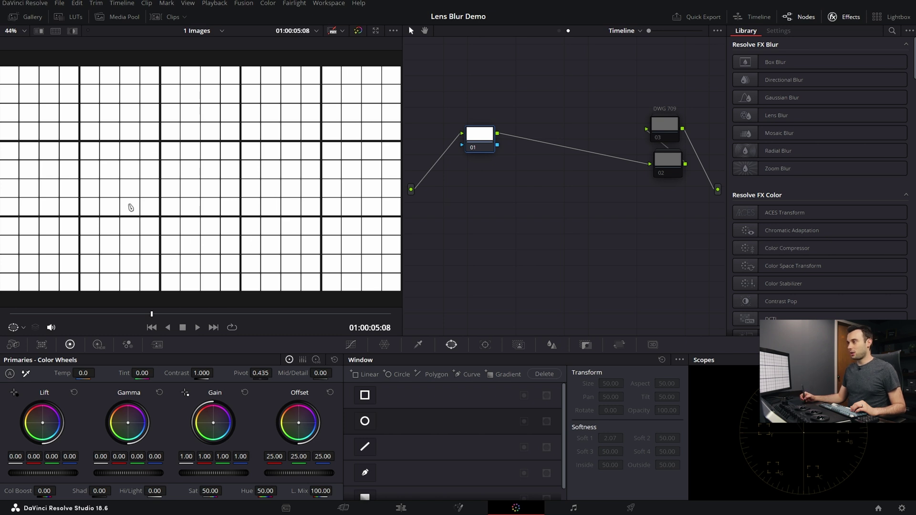
Step: Search the effects library for "len" and apply Lens Blur to node 01 of the grid image
click(894, 31)
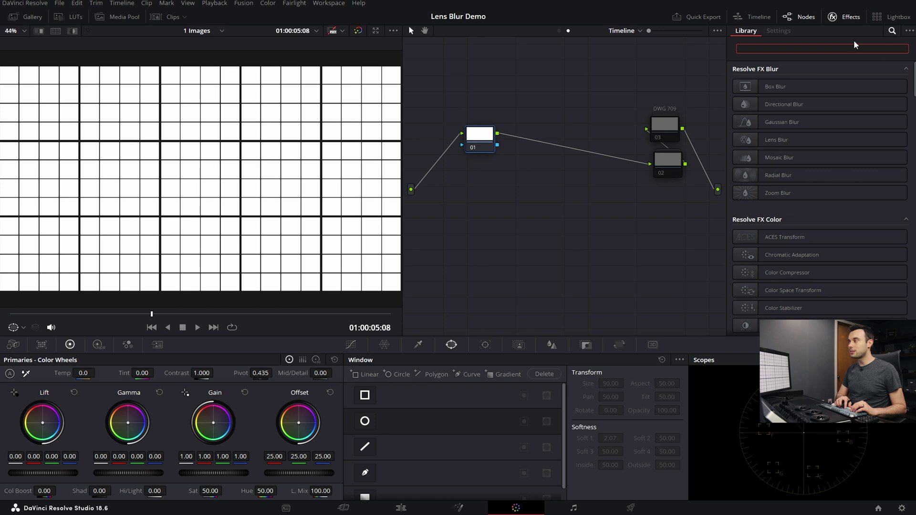
text(len)
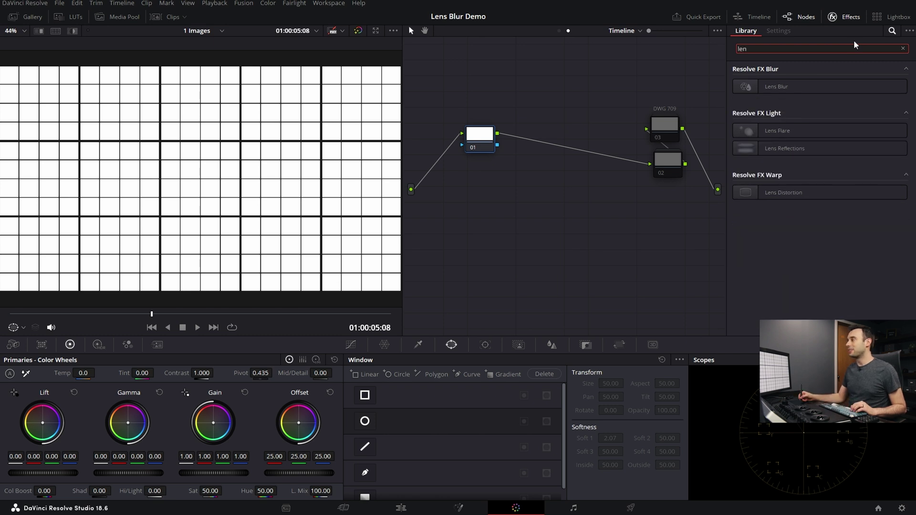
drag(786, 90, 482, 134)
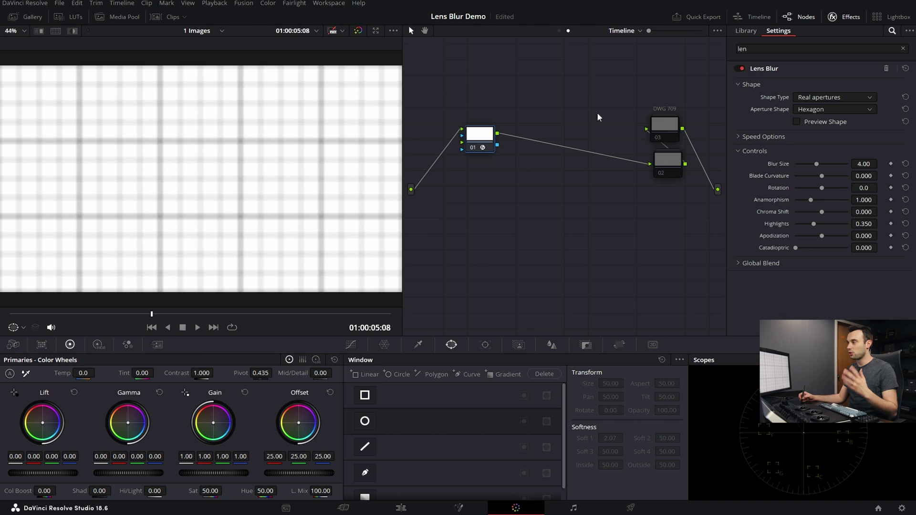
Step: Add an inverted elliptical window to node 01, with size 50, aspect about 73 and softness about 7
click(365, 423)
drag(260, 179, 375, 179)
drag(200, 244, 201, 292)
click(524, 421)
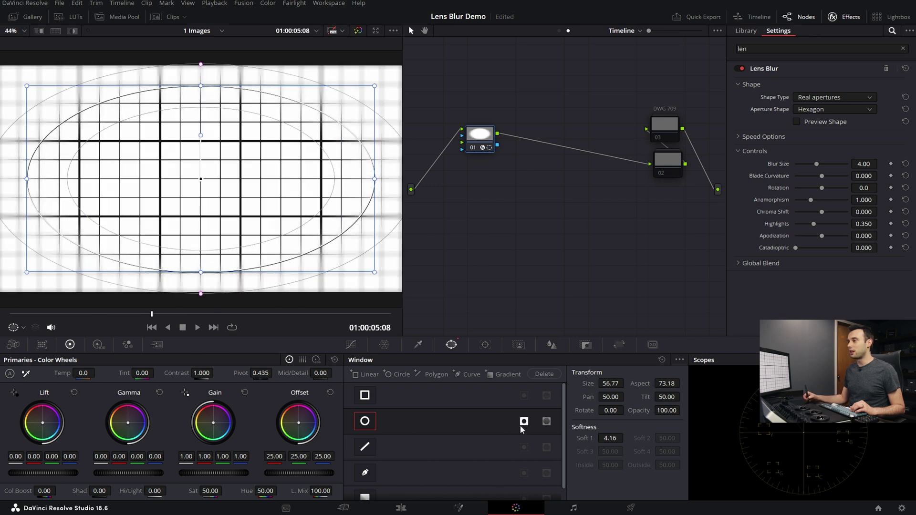
drag(221, 199, 200, 266)
Step: Examine the blur transition across the grid at the window's lower edge with the window outline hidden
scroll(192, 180, up, 2)
scroll(193, 181, up, 5)
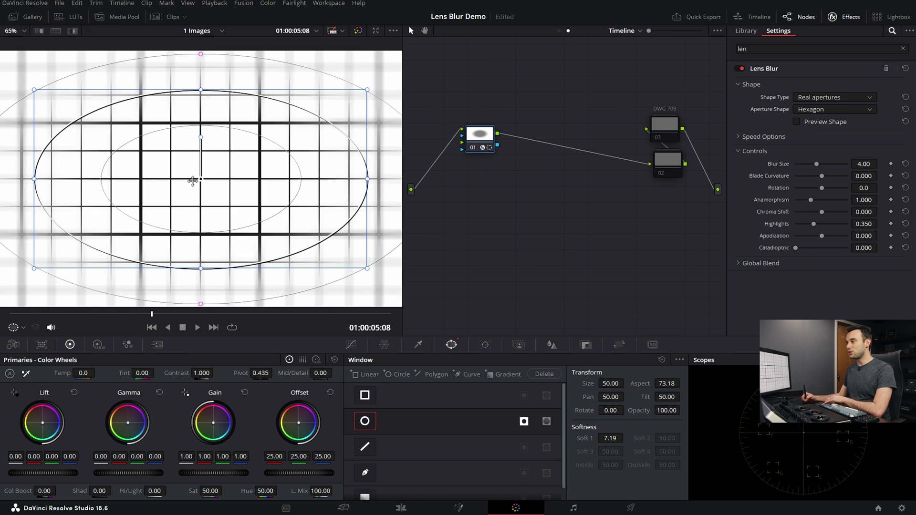
drag(272, 219, 267, 102)
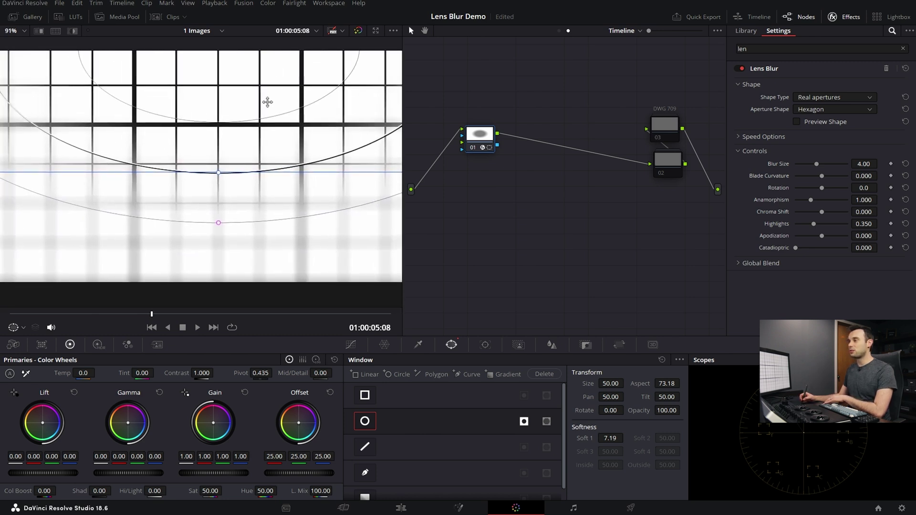
click(383, 345)
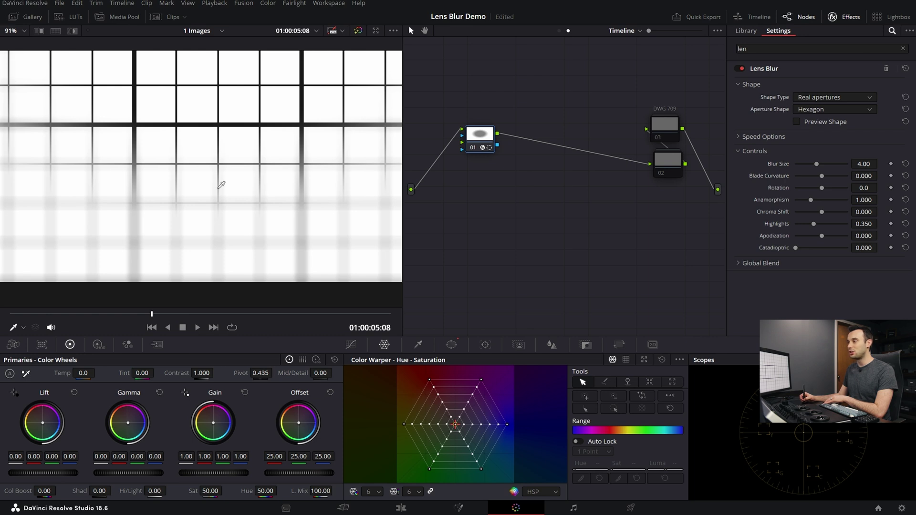
Step: Switch to the barn shot and enable its DWG 709 node
key(shift+z)
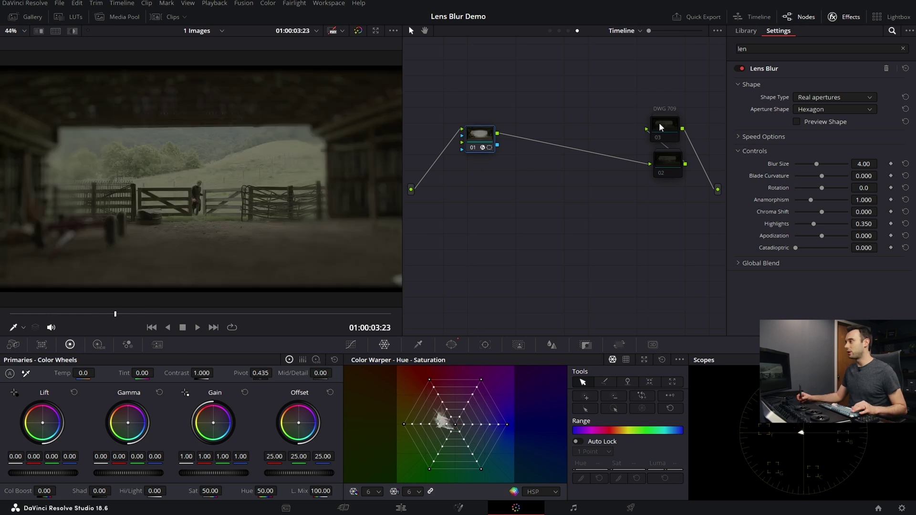
click(661, 127)
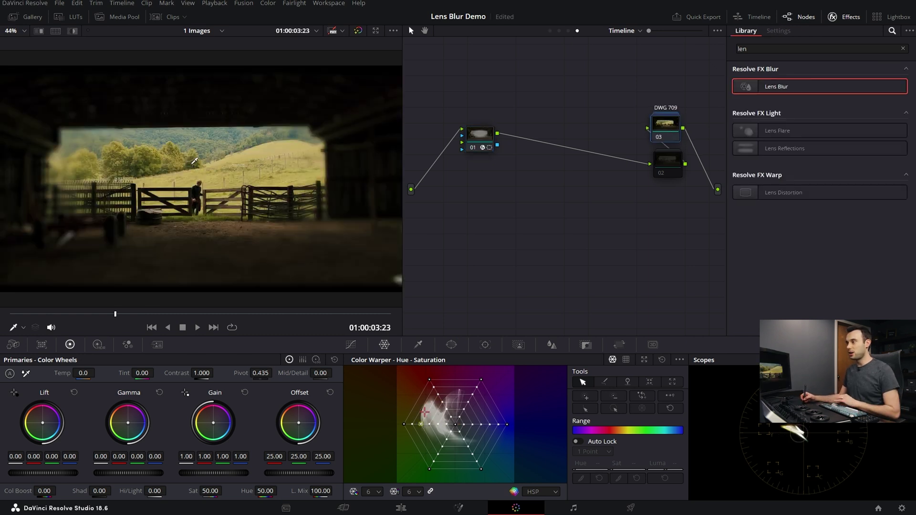
Step: Examine how the windowed Lens Blur falls off along the fence, shifting the elliptical window across it
scroll(123, 161, up, 4)
scroll(122, 161, up, 6)
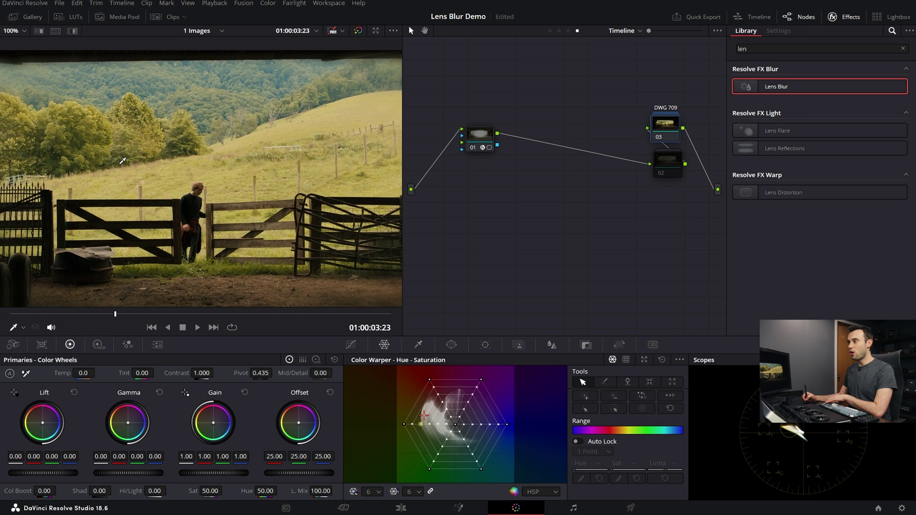
scroll(243, 175, up, 3)
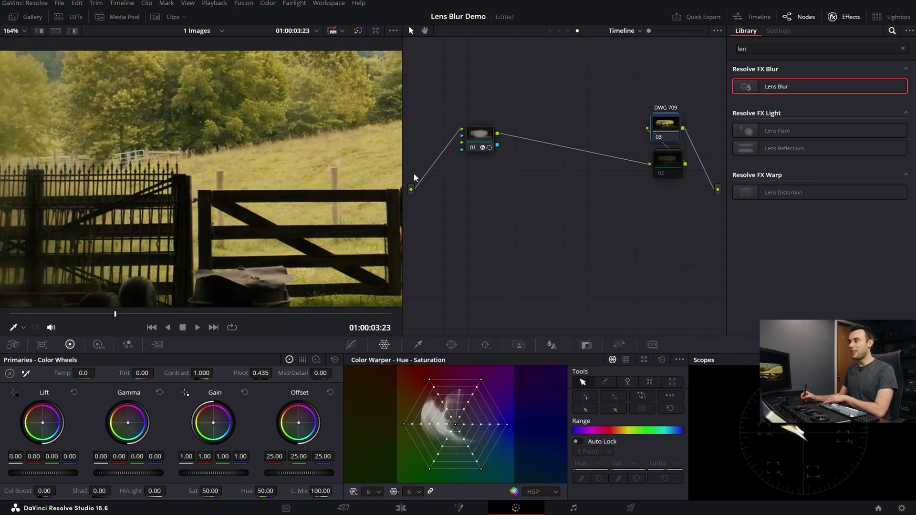
drag(364, 175, 362, 177)
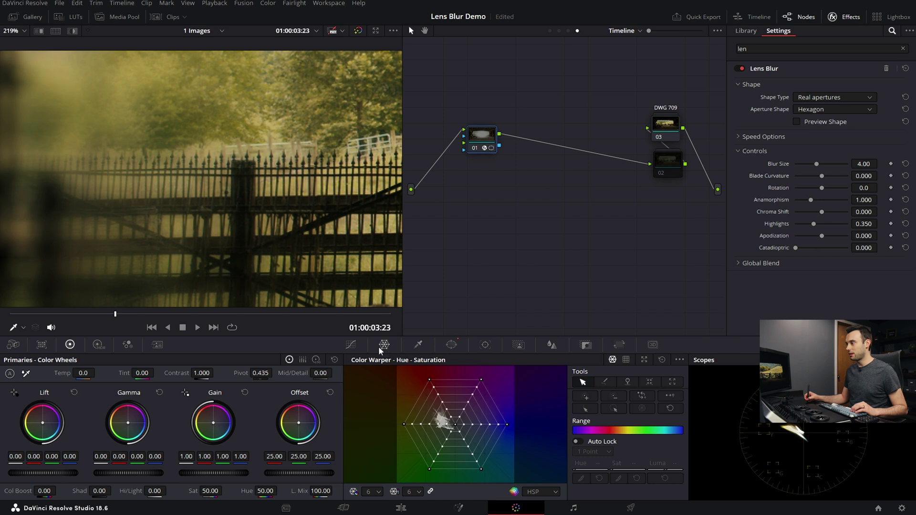
click(439, 346)
mouse_move(347, 182)
mouse_down()
mouse_move(171, 206)
mouse_move(391, 205)
mouse_move(159, 210)
mouse_move(296, 219)
mouse_move(342, 165)
mouse_up()
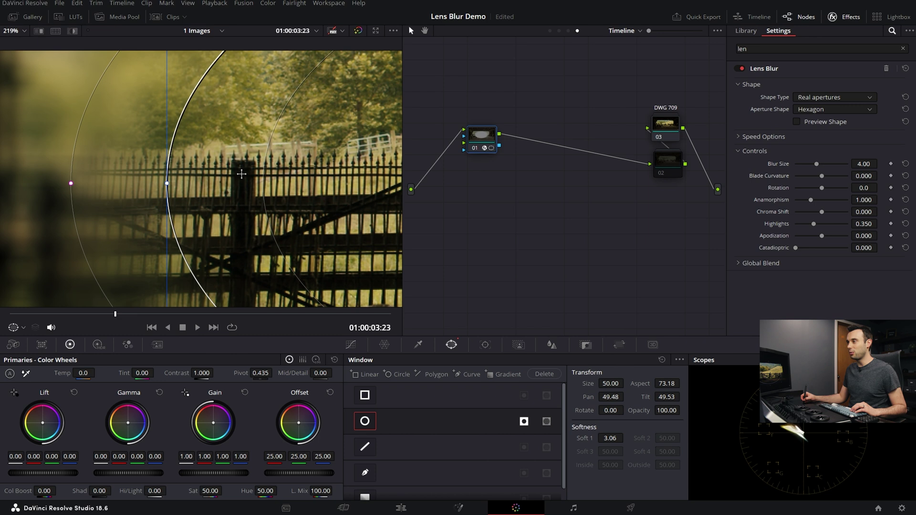
drag(343, 165, 295, 168)
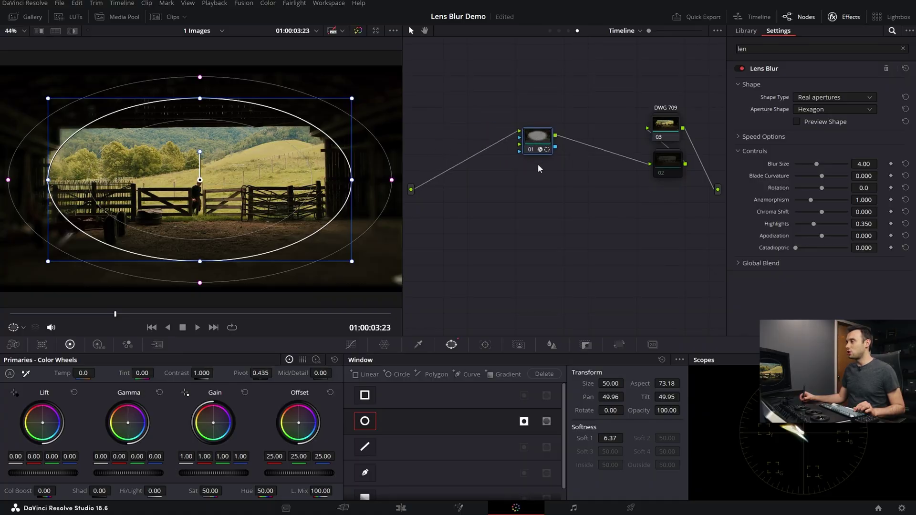
Step: Add a new node before the Lens Blur node and turn off the Lens Blur node's circular window
key(alt+shift+s)
click(539, 148)
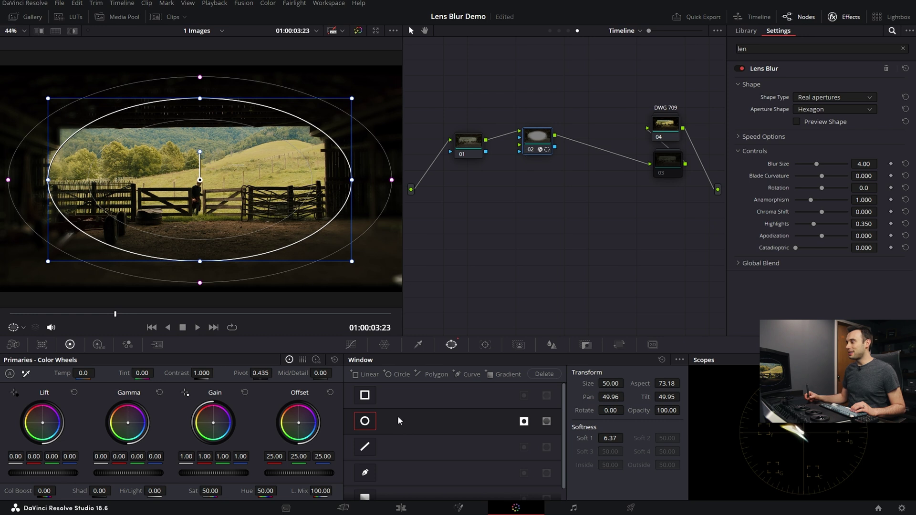
click(374, 419)
Step: Give the new first node an inverted elliptical window with aspect about 82 and softness about 5
click(468, 147)
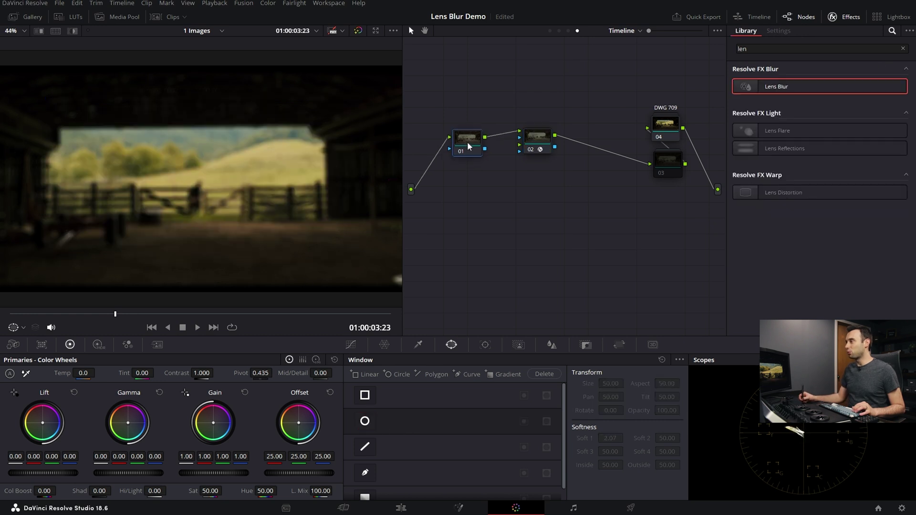
click(365, 422)
drag(263, 176, 414, 181)
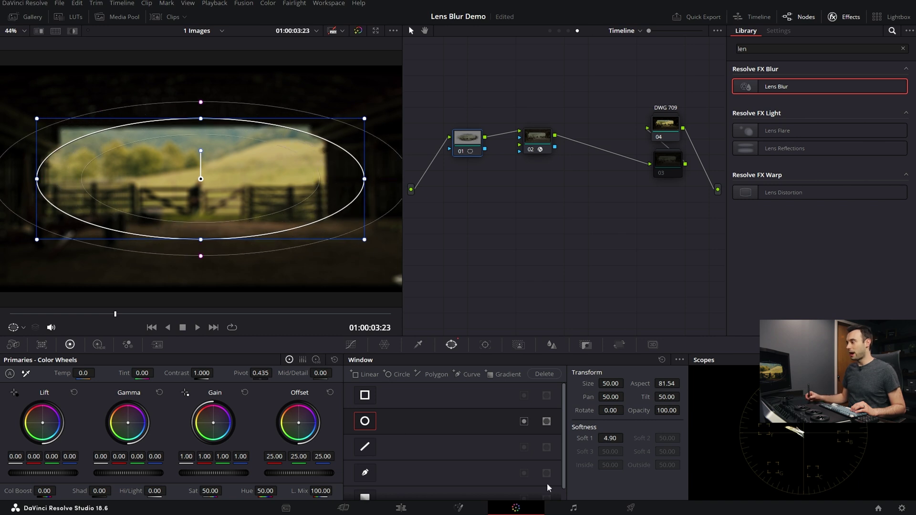
click(524, 421)
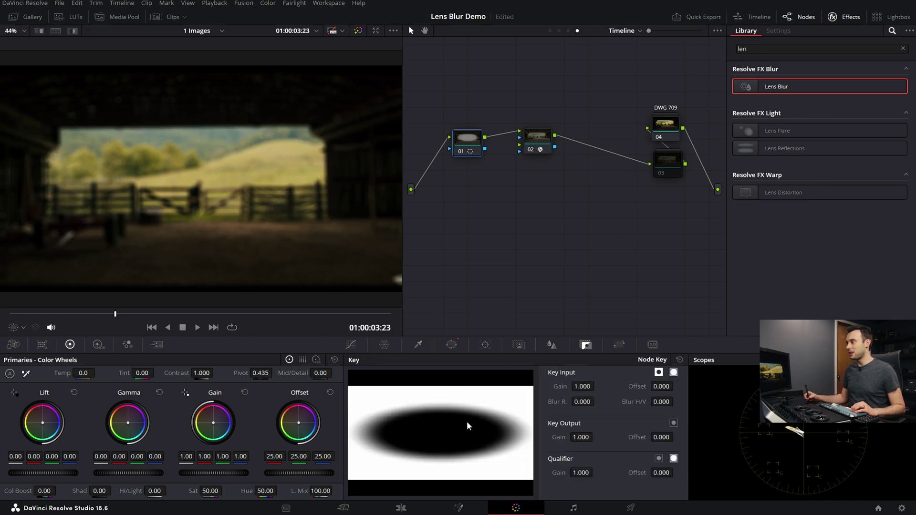
Step: Connect the first node's key output to the Lens Blur node's second RGB input and shift the window over the picture
drag(472, 152, 464, 160)
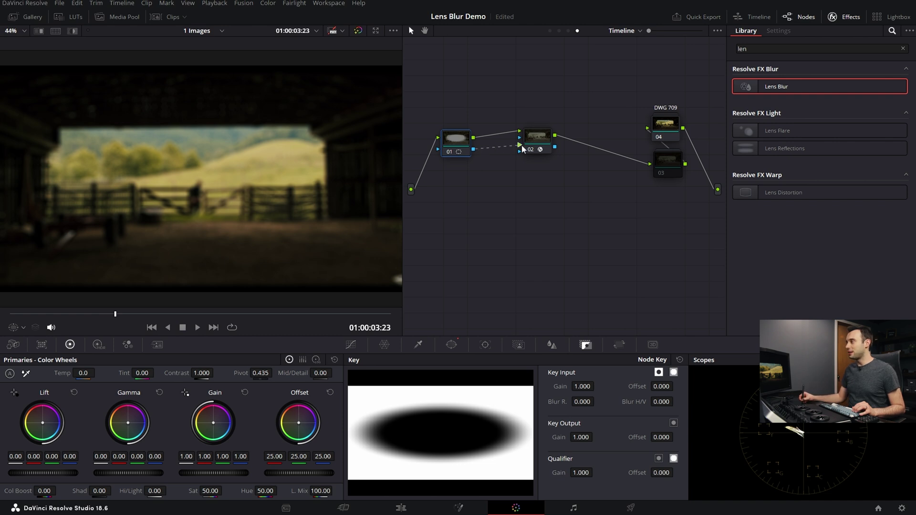
click(538, 143)
click(458, 141)
click(538, 140)
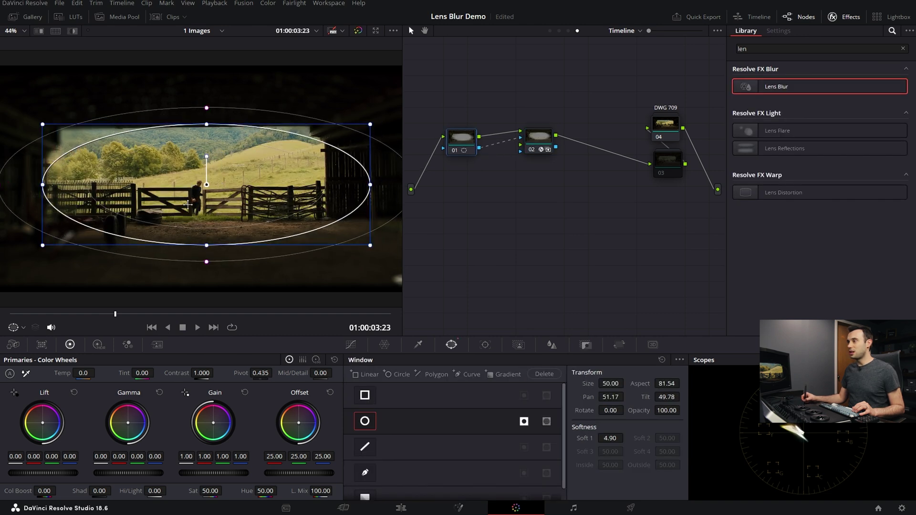
drag(219, 214, 181, 188)
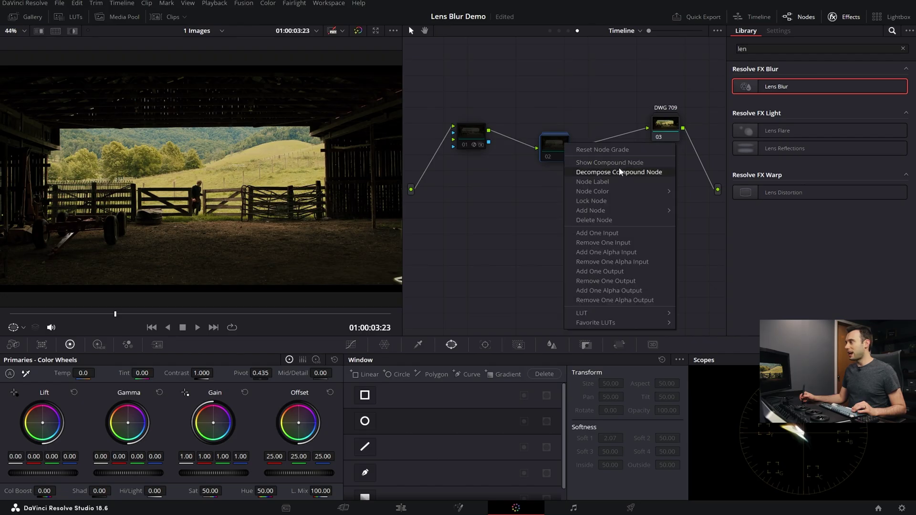
Step: Decompose the compound node and line up its Map and Blur nodes with the rest of the node tree
click(620, 171)
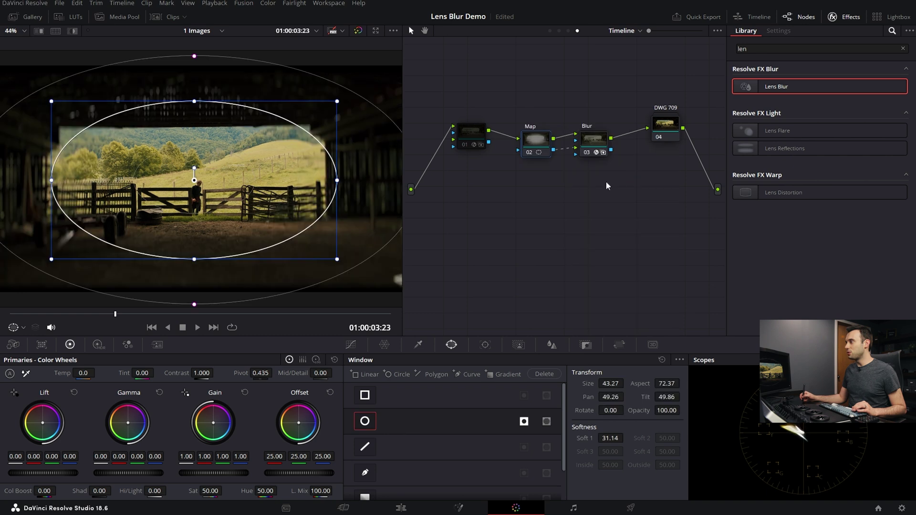
drag(589, 145, 595, 138)
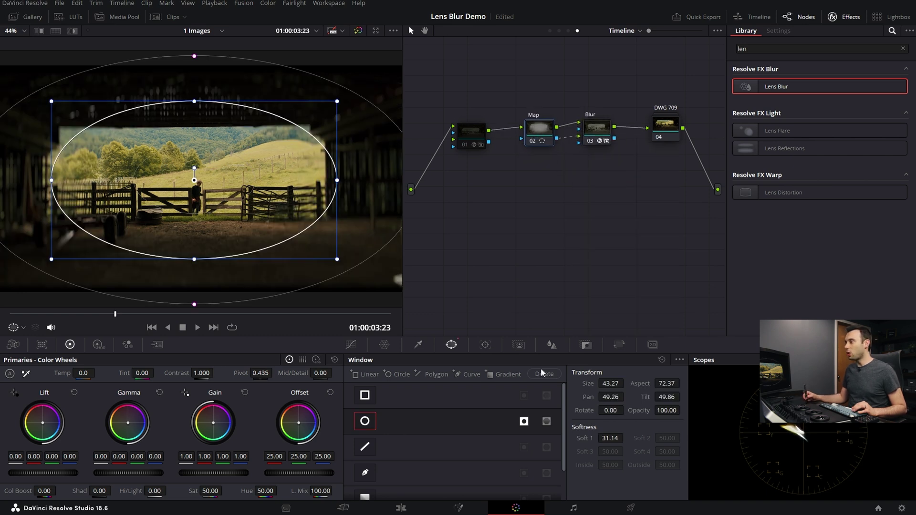
Step: Inspect the Map node's key matte and the Blur node's Tilt-Shift Blur settings, choosing From Second Input as the map source
click(584, 347)
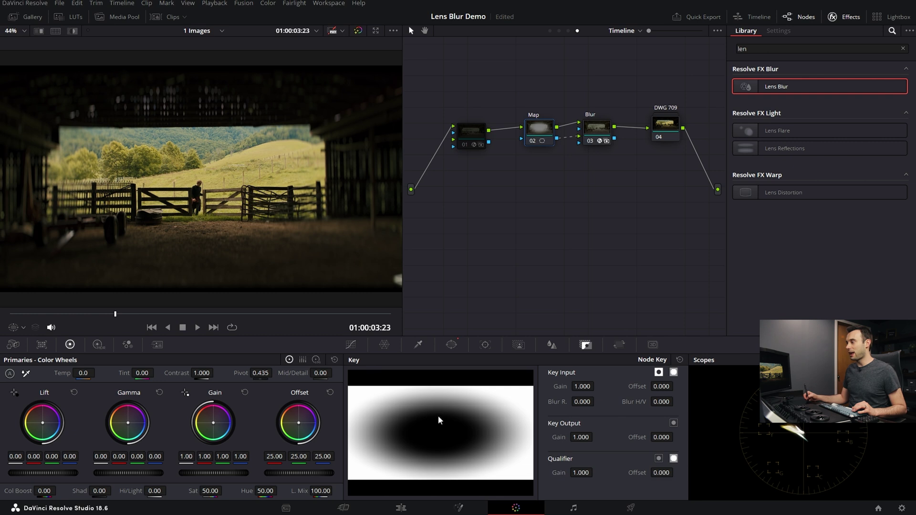
click(450, 346)
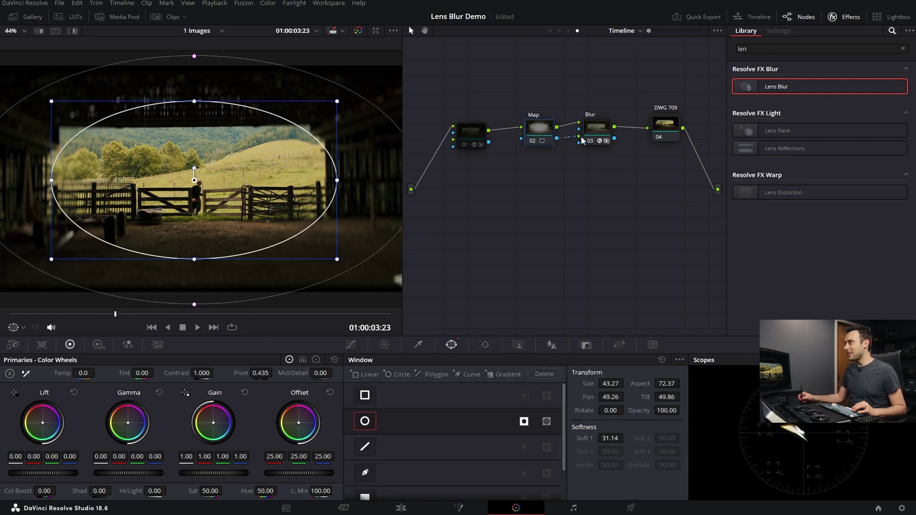
click(605, 139)
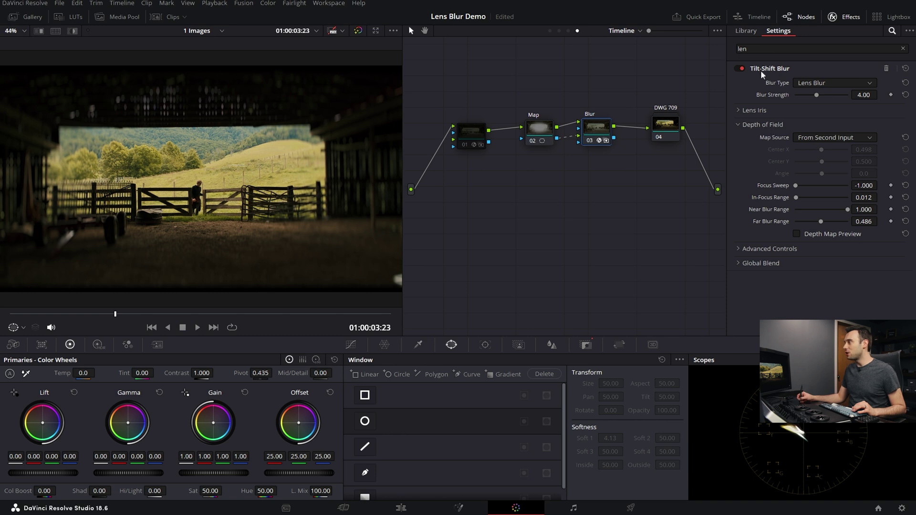
click(820, 139)
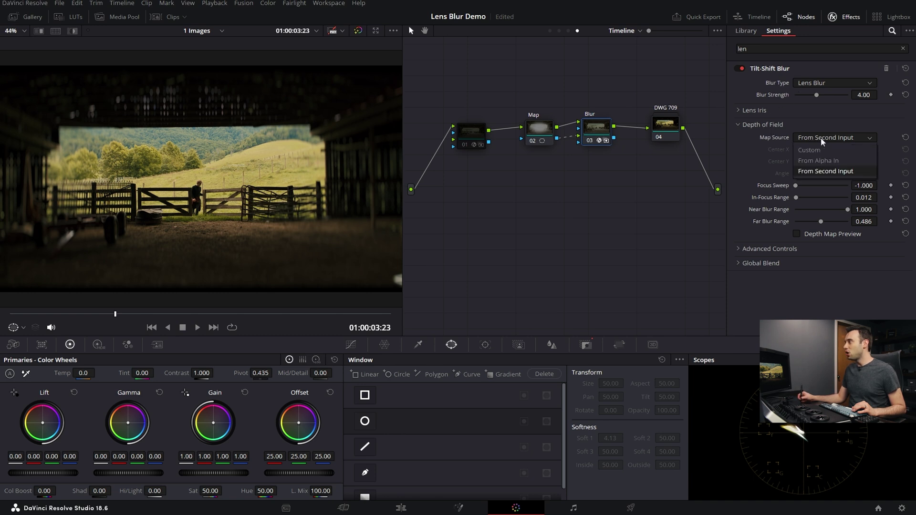
click(828, 172)
Step: Shift the Map node's elliptical window over the fence to examine the gradual blur falloff there
click(552, 130)
scroll(166, 146, up, 4)
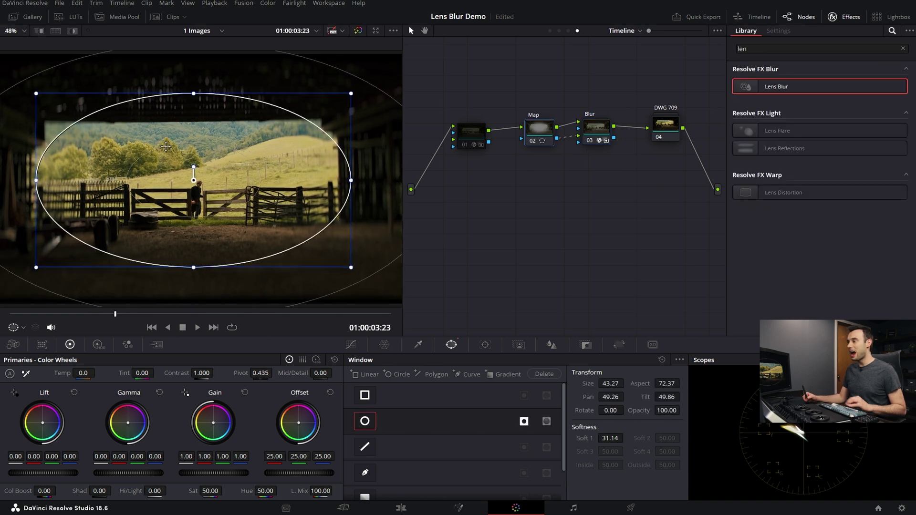
scroll(346, 197, up, 2)
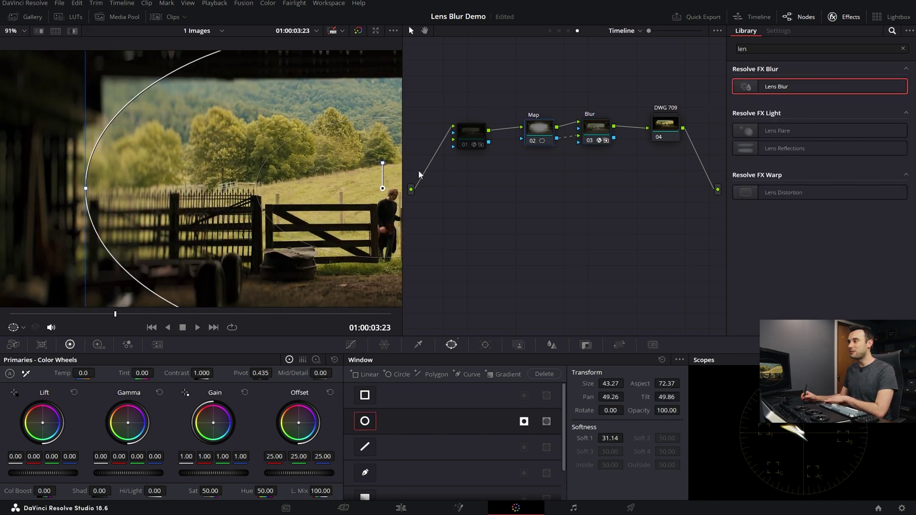
drag(347, 197, 315, 193)
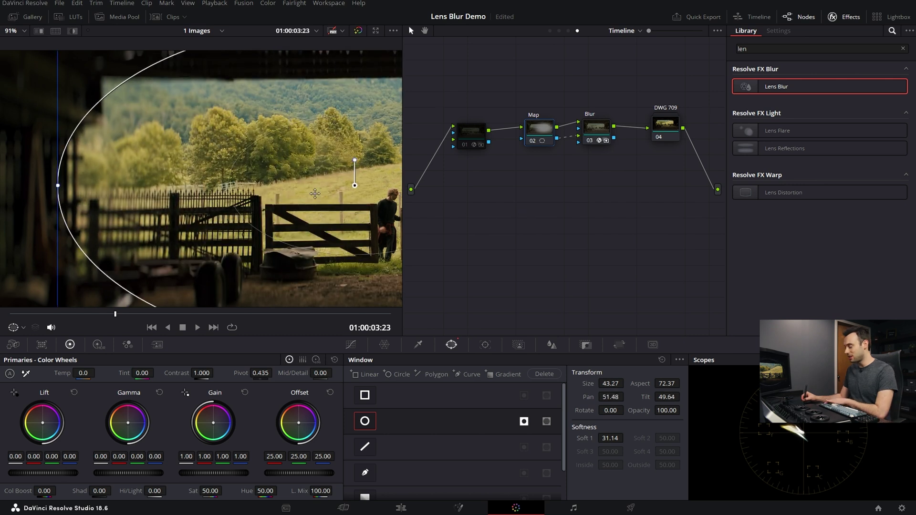
Step: Move the Map node's window over the barn roof to examine the blur falloff, and bring it back around the barn opening
mouse_move(266, 166)
mouse_down()
mouse_move(241, 210)
mouse_move(266, 264)
mouse_move(269, 167)
mouse_up()
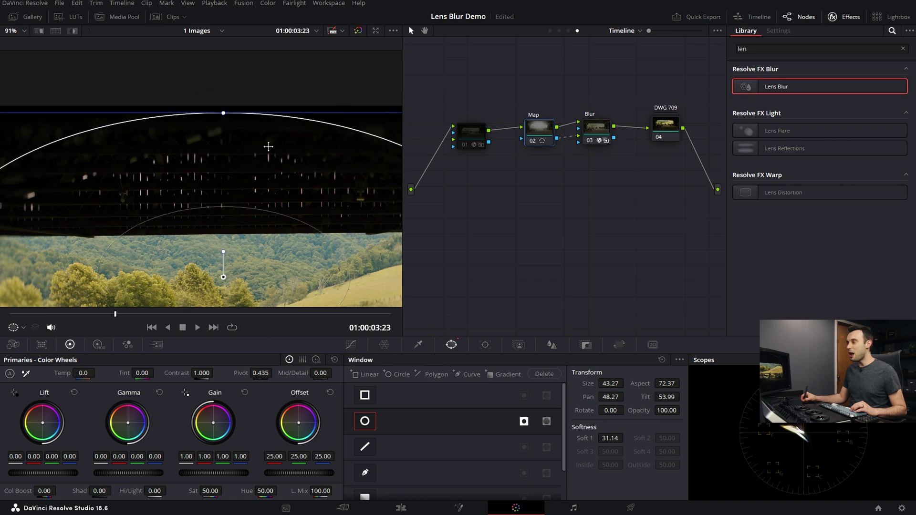
drag(271, 199, 206, 196)
drag(243, 164, 237, 189)
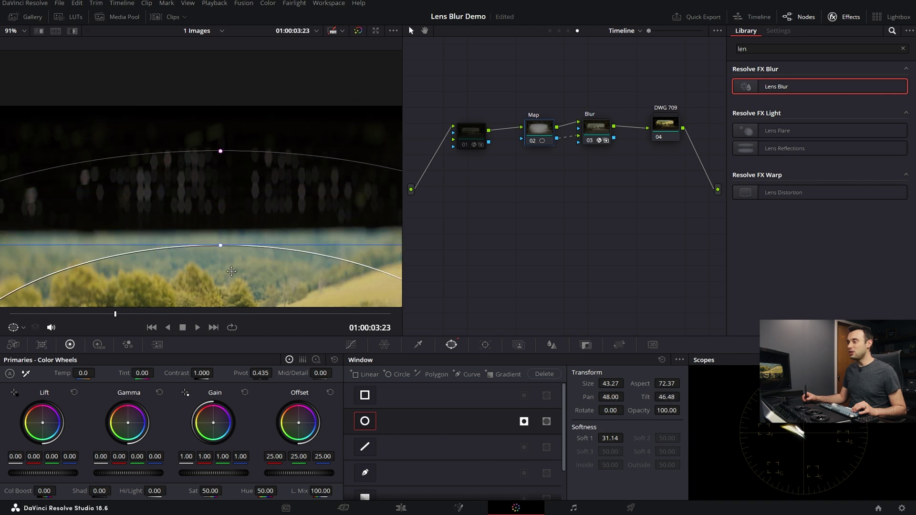
drag(240, 200, 251, 182)
scroll(210, 255, down, 4)
drag(195, 165, 200, 194)
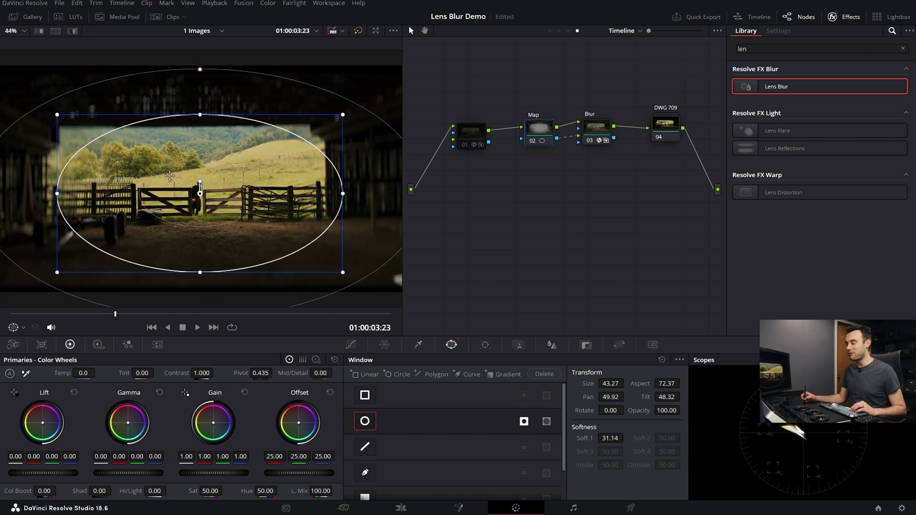
Step: Switch from the Map and Blur nodes to the Lens Blur node and shift its circular window to a Pan of about 52 over the fence
scroll(177, 191, up, 5)
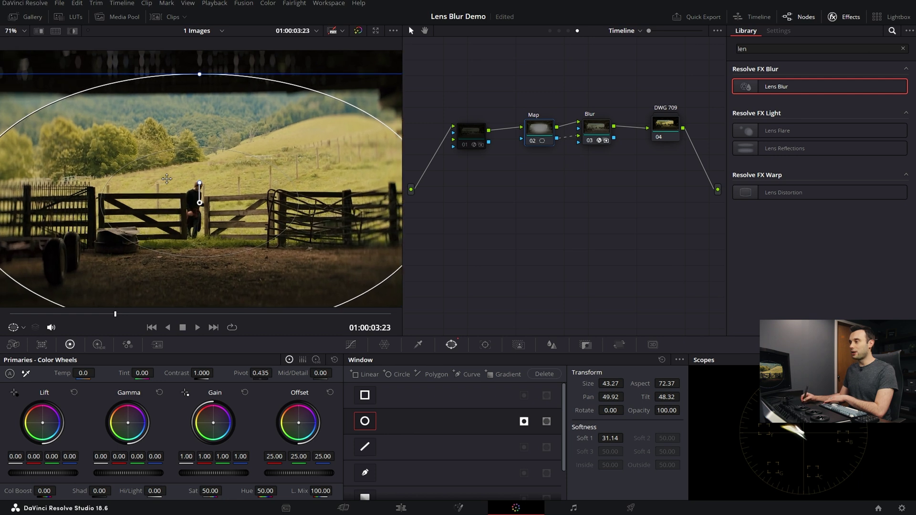
scroll(167, 179, up, 4)
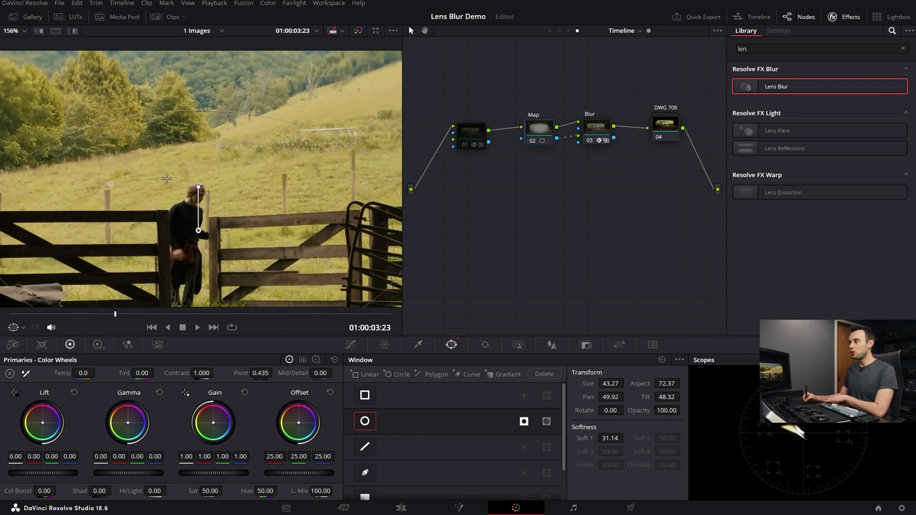
drag(382, 197, 497, 188)
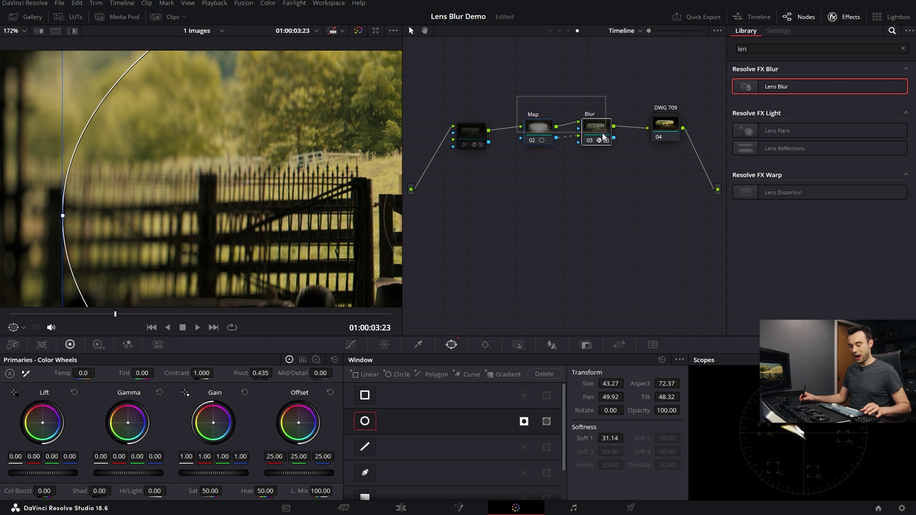
click(471, 132)
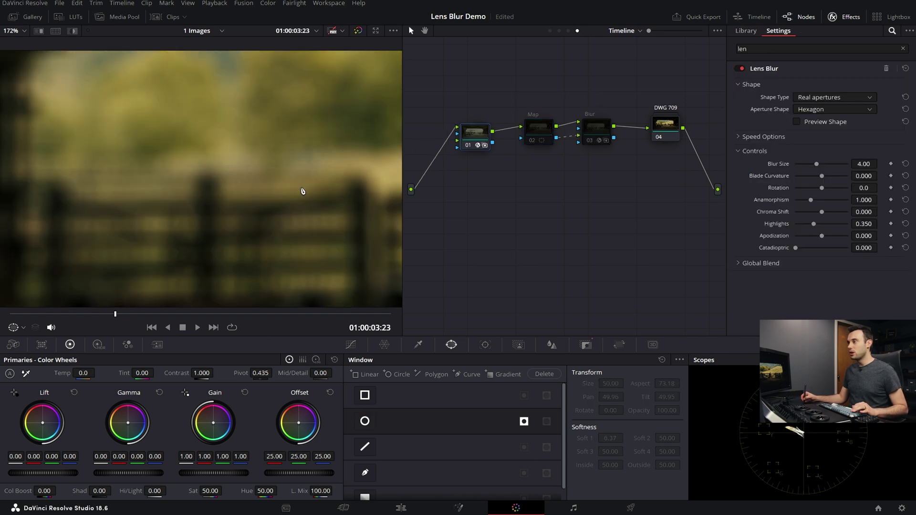
click(375, 423)
drag(268, 204, 374, 204)
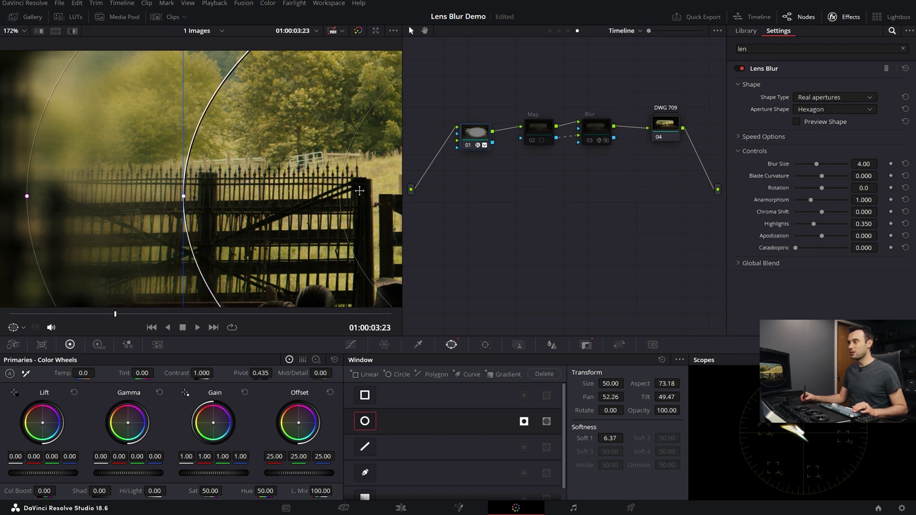
Step: Grab a still of the windowed Lens Blur result, re-enable the Map and Blur nodes, and wipe-compare the two falloffs at the fence
right_click(250, 179)
click(274, 192)
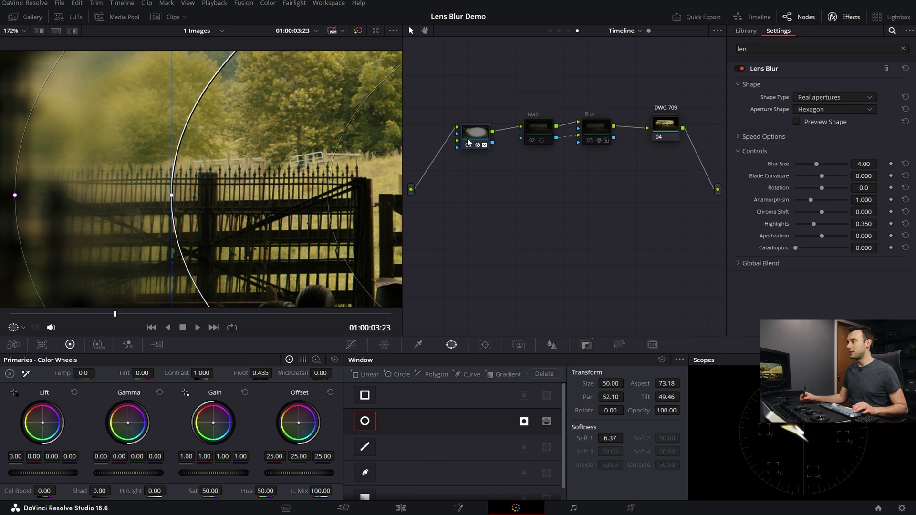
click(537, 134)
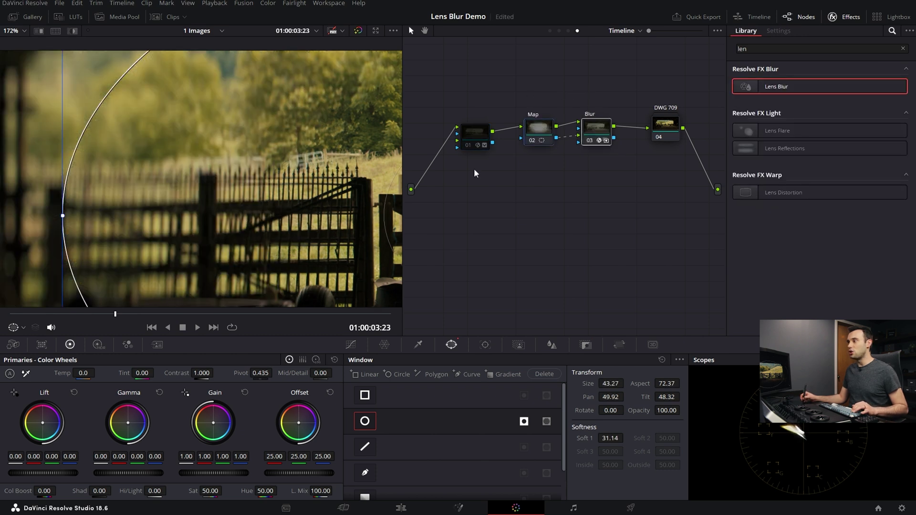
click(350, 345)
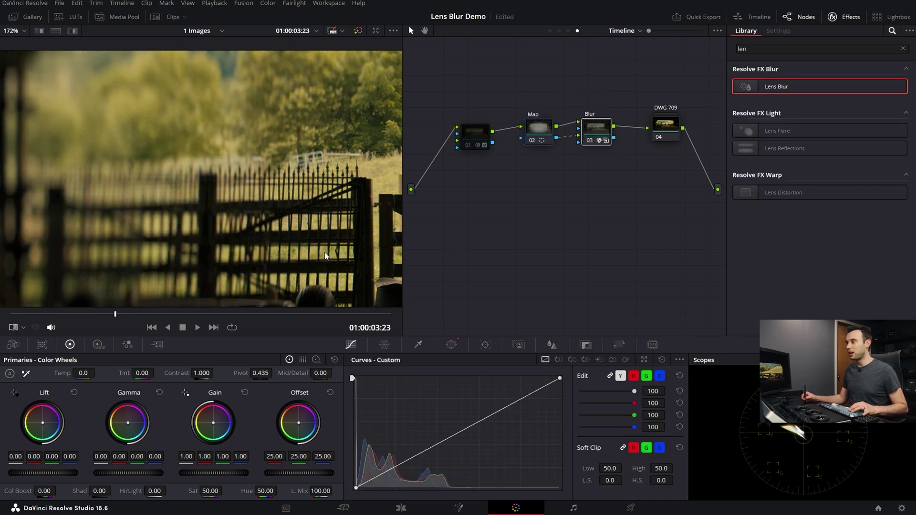
key(ctrl+w)
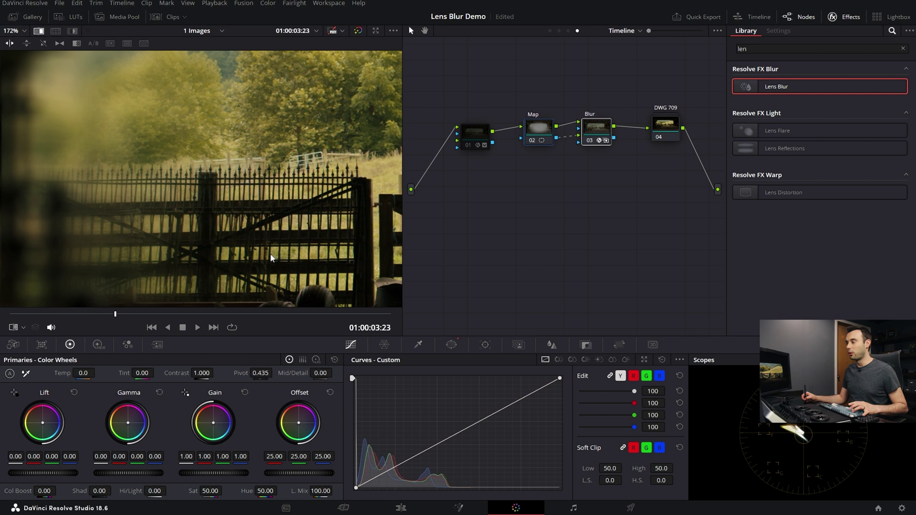
key(ctrl+w)
key(ctrl+w)
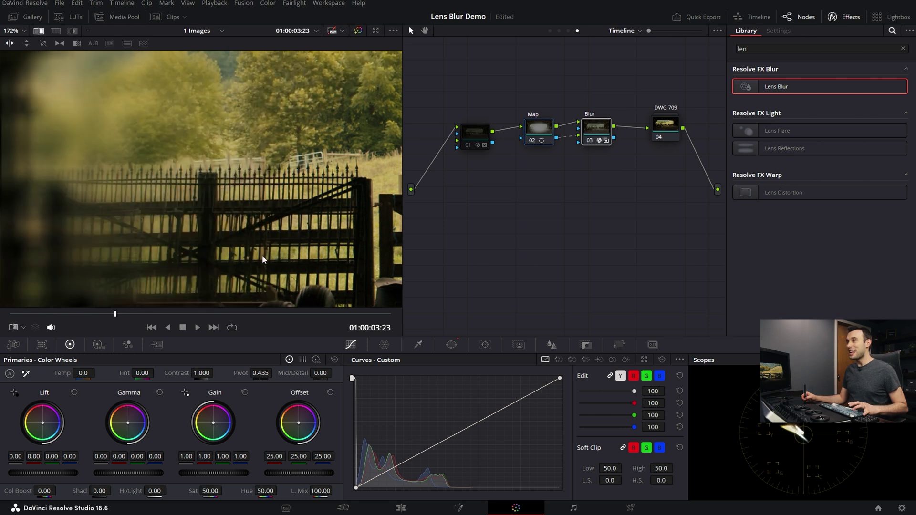
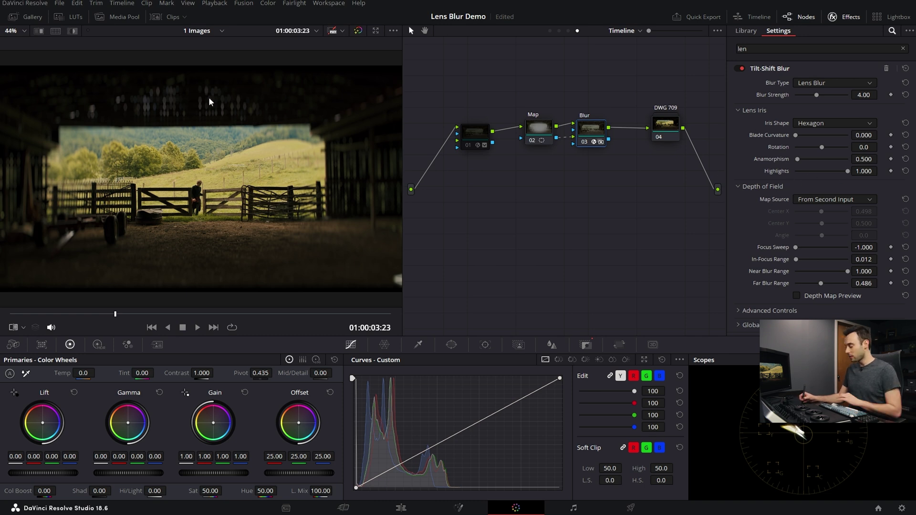
Step: Keep the Tilt-Shift Blur's Highlights at 1.000 and reset its Anamorphism to 1.000 to examine the bokeh in the barn roof
scroll(190, 88, up, 3)
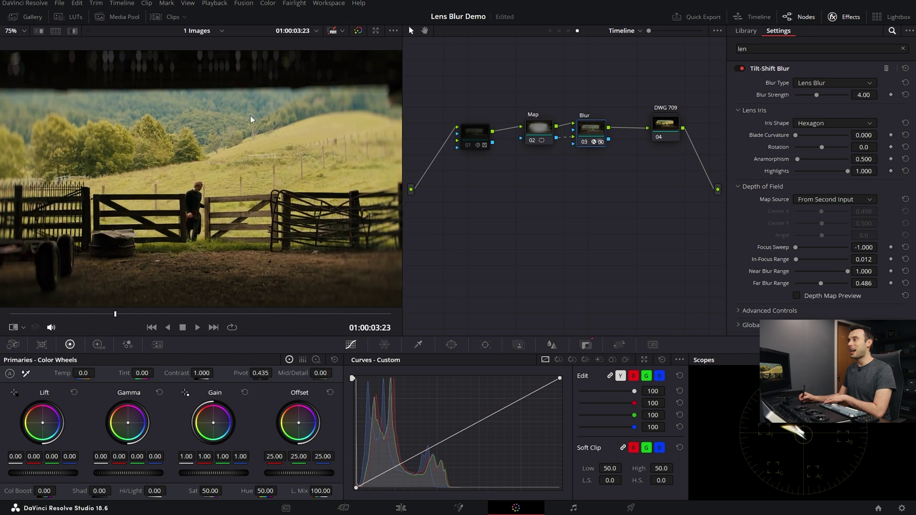
scroll(244, 133, up, 1)
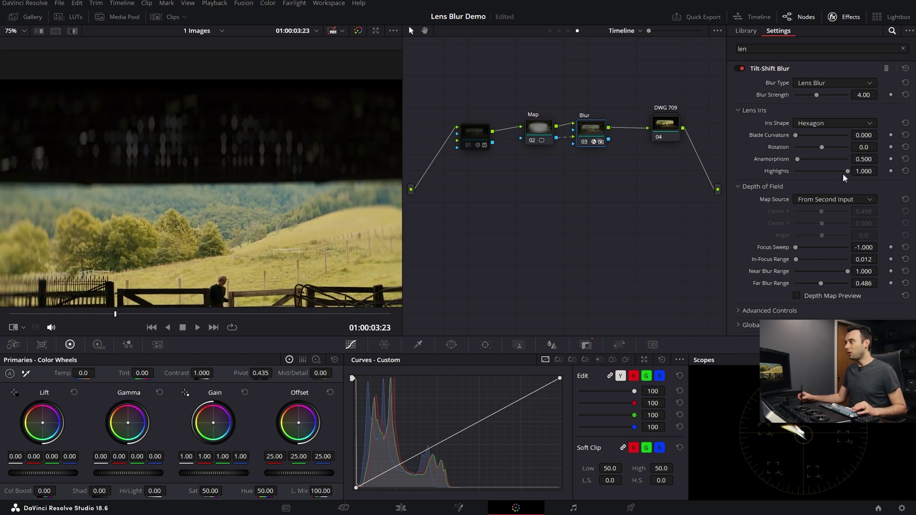
drag(846, 171, 873, 170)
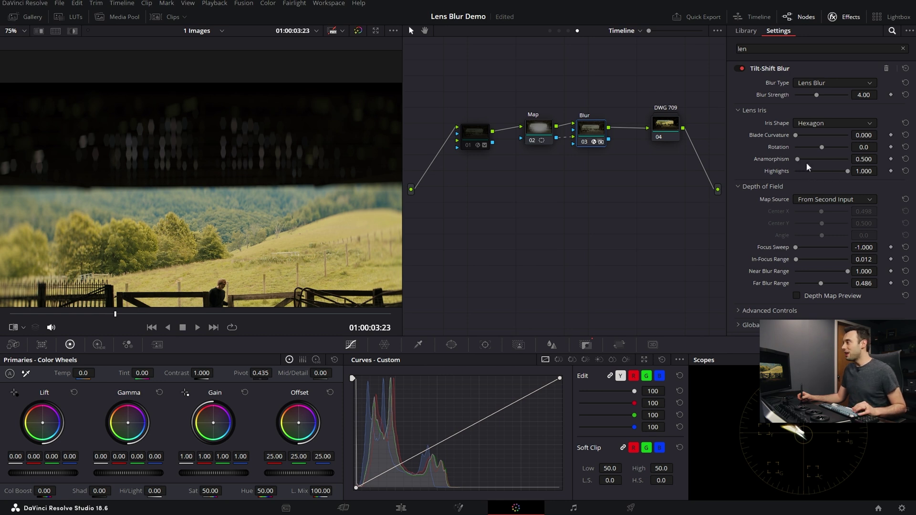
click(906, 160)
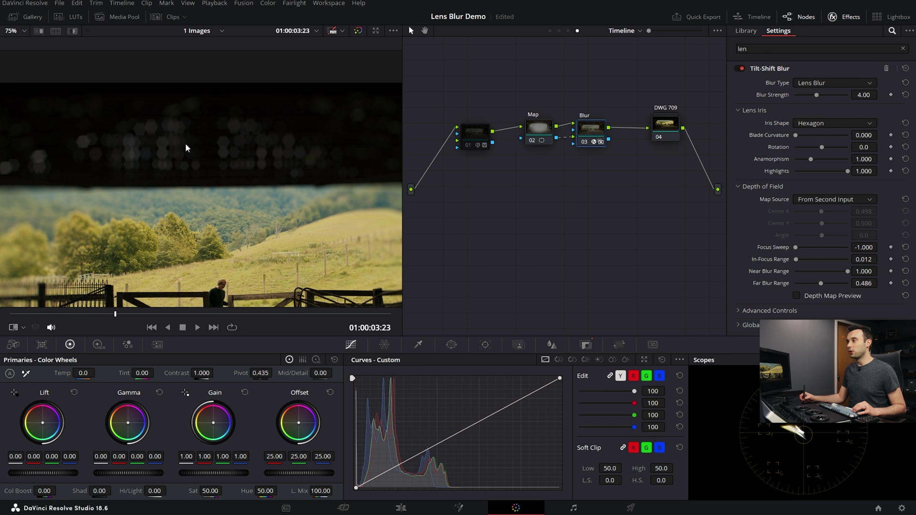
Step: Move the Map node's elliptical window to about Pan 47.87 and Tilt 47.08 to examine the bokeh along the barn roof
click(539, 130)
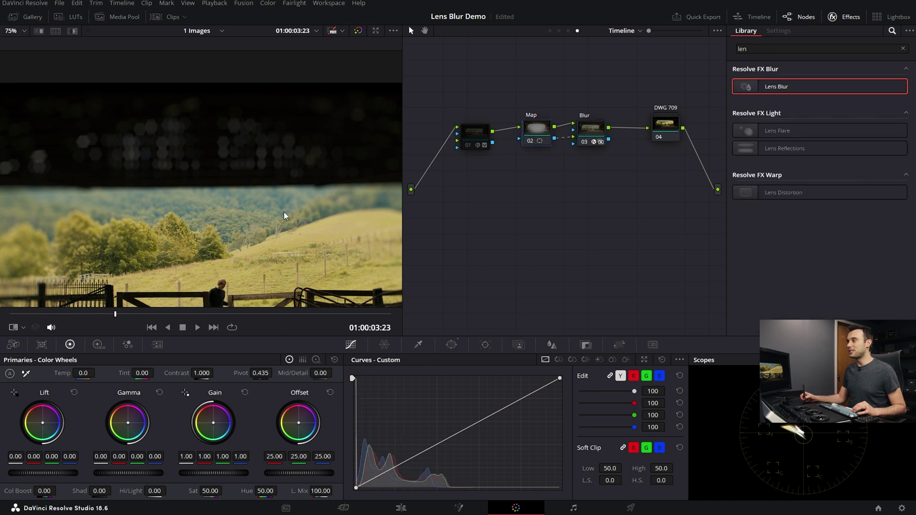
click(451, 344)
drag(239, 229, 198, 270)
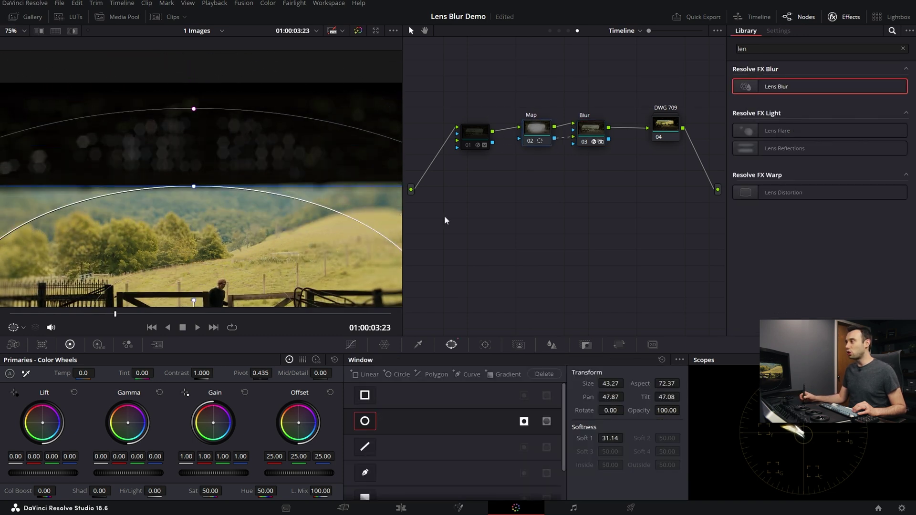
Step: Set the Blur node's Anamorphism to 0.5 and move the Map node's window up to examine the bokeh in the barn roof
click(582, 140)
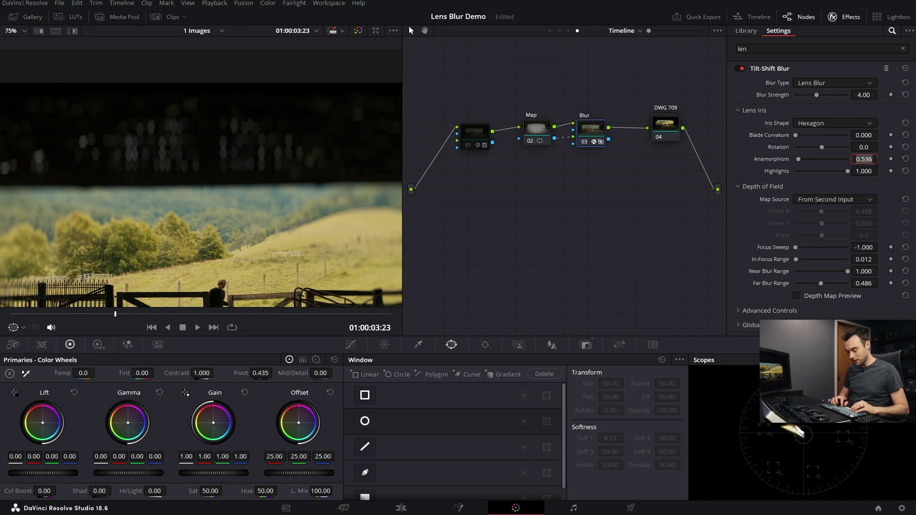
text(0.5)
key(Return)
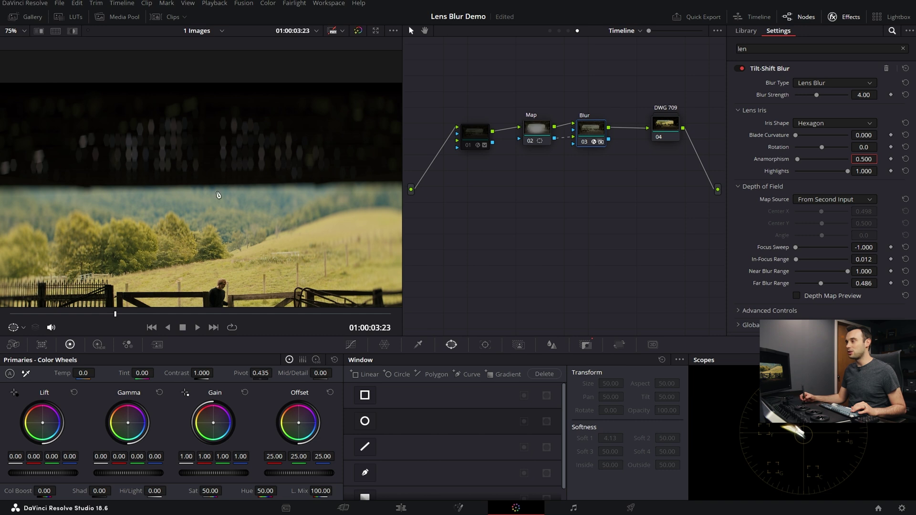
click(540, 144)
drag(196, 225, 238, 151)
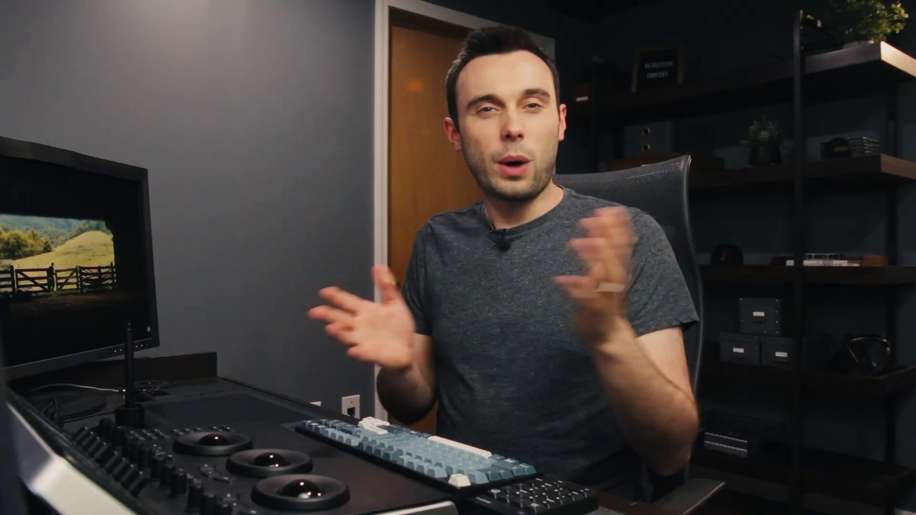